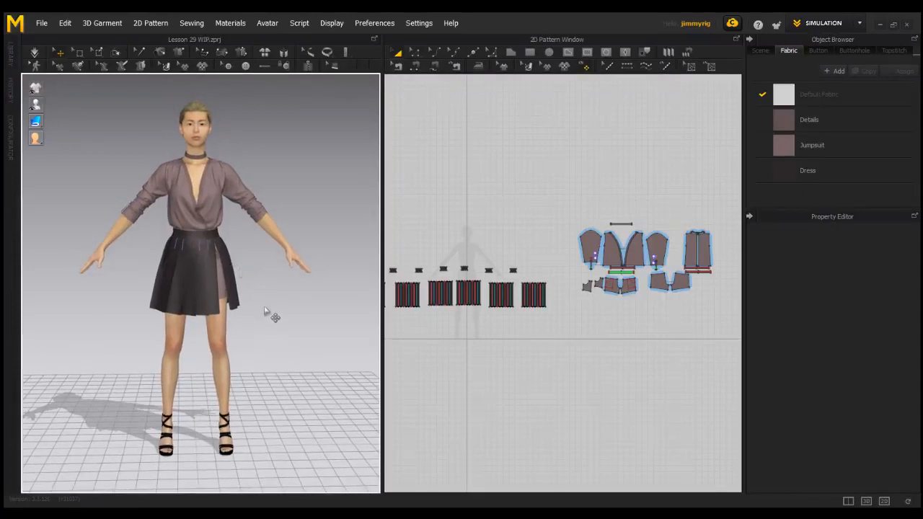
{"action": "scroll", "coordinate": [265, 311], "scroll_direction": "up", "scroll_amount": 2}
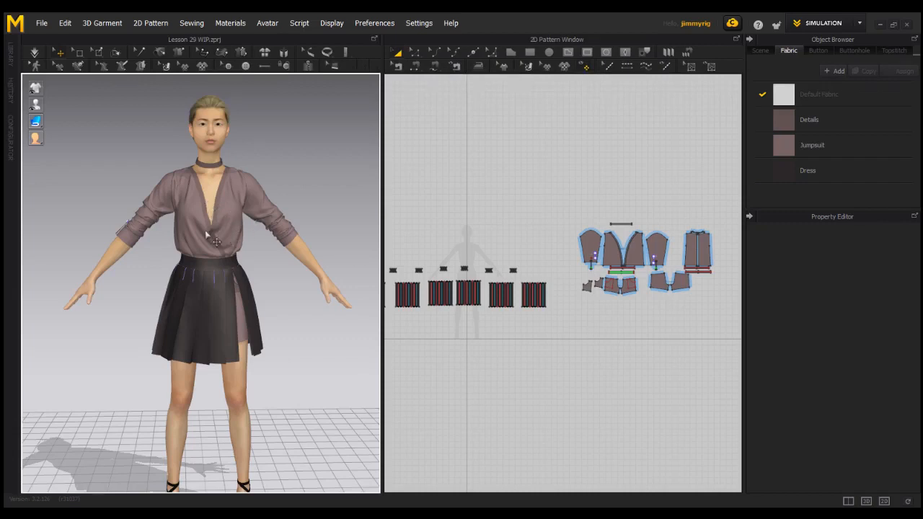
{"action": "left_click", "coordinate": [220, 233]}
{"action": "scroll", "coordinate": [198, 245], "scroll_direction": "up", "scroll_amount": 3}
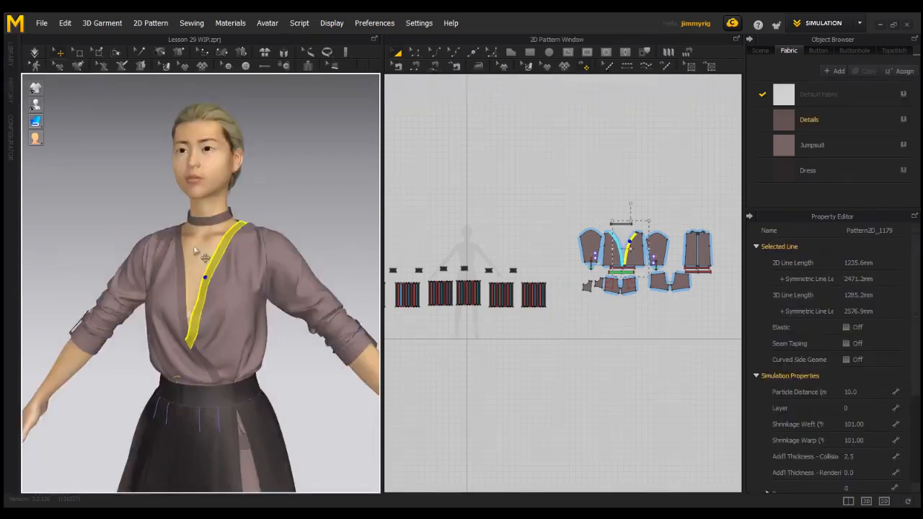
{"action": "right_click_drag", "start_coordinate": [196, 266], "coordinate": [274, 311]}
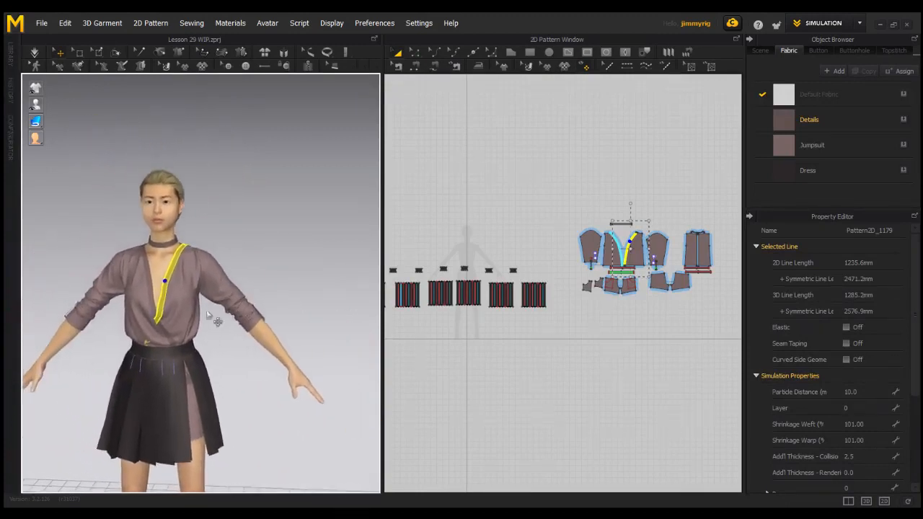
{"action": "left_click", "coordinate": [278, 251]}
Step: Pin five points along the blouse's neckline trim on the avatar's left side, from the overlap up toward the shoulder
{"action": "right_click_drag", "start_coordinate": [299, 282], "coordinate": [257, 289]}
{"action": "scroll", "coordinate": [295, 316], "scroll_direction": "down", "scroll_amount": 3}
{"action": "scroll", "coordinate": [327, 325], "scroll_direction": "down", "scroll_amount": 3}
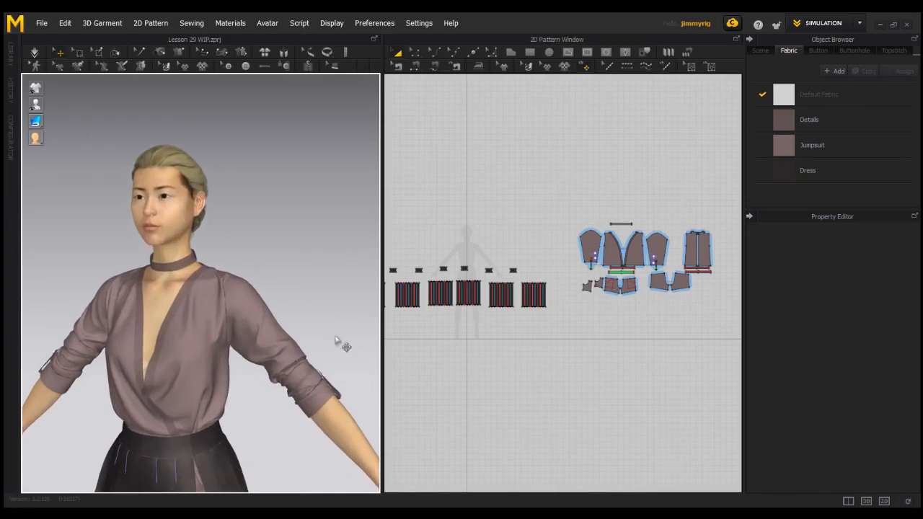
{"action": "scroll", "coordinate": [282, 288], "scroll_direction": "down", "scroll_amount": 5}
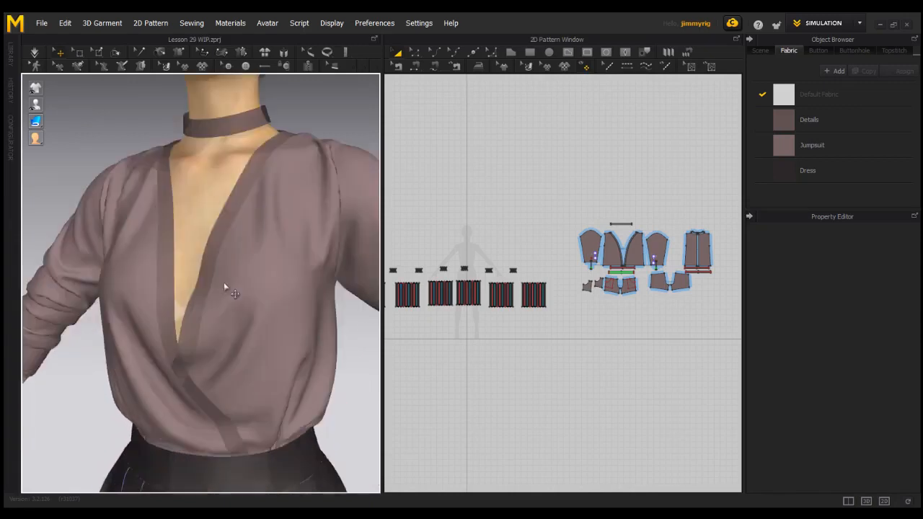
{"action": "left_click", "coordinate": [184, 352]}
{"action": "left_click", "coordinate": [194, 312]}
{"action": "left_click", "coordinate": [204, 273]}
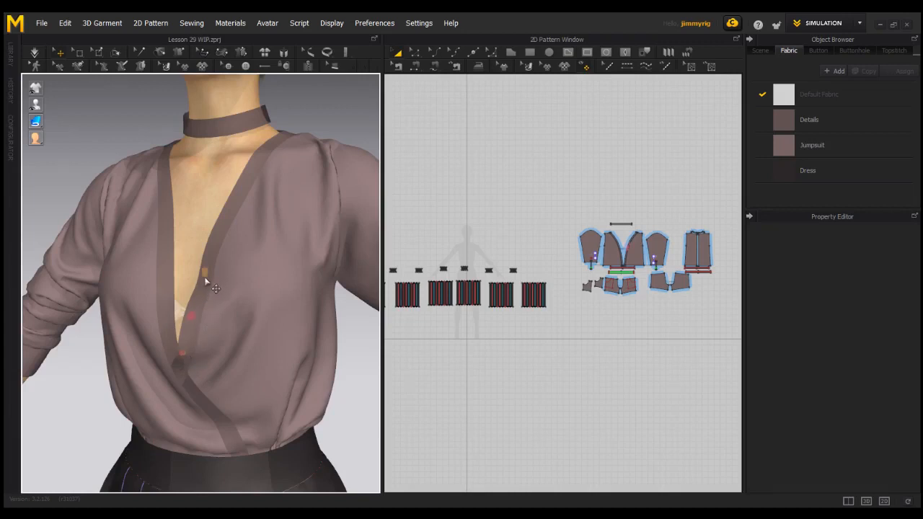
{"action": "left_click", "coordinate": [223, 217]}
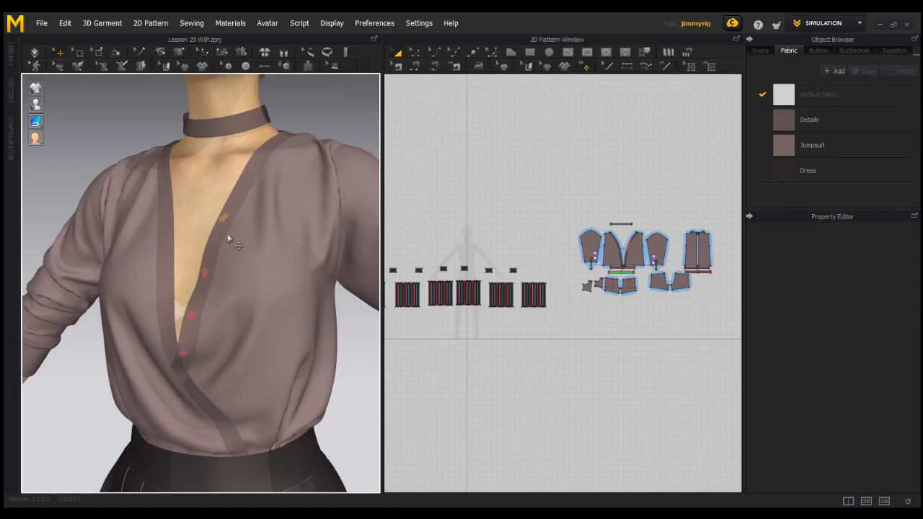
{"action": "left_click", "coordinate": [257, 158]}
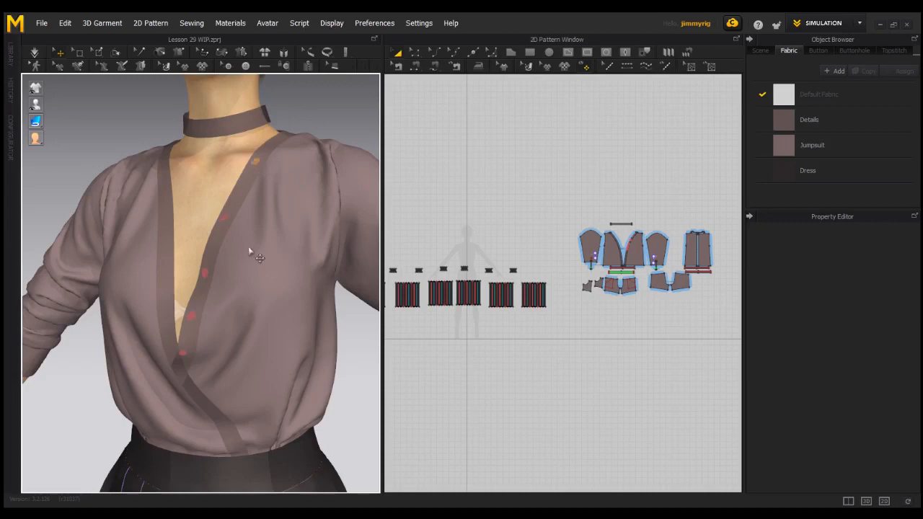
Step: Pin six points down the neckline trim on the avatar's right side, continuing along the overlap to the waist
{"action": "left_click", "coordinate": [164, 169]}
{"action": "left_click", "coordinate": [165, 214]}
{"action": "left_click", "coordinate": [162, 264]}
{"action": "left_click", "coordinate": [164, 322]}
{"action": "left_click", "coordinate": [202, 404]}
{"action": "left_click", "coordinate": [227, 436]}
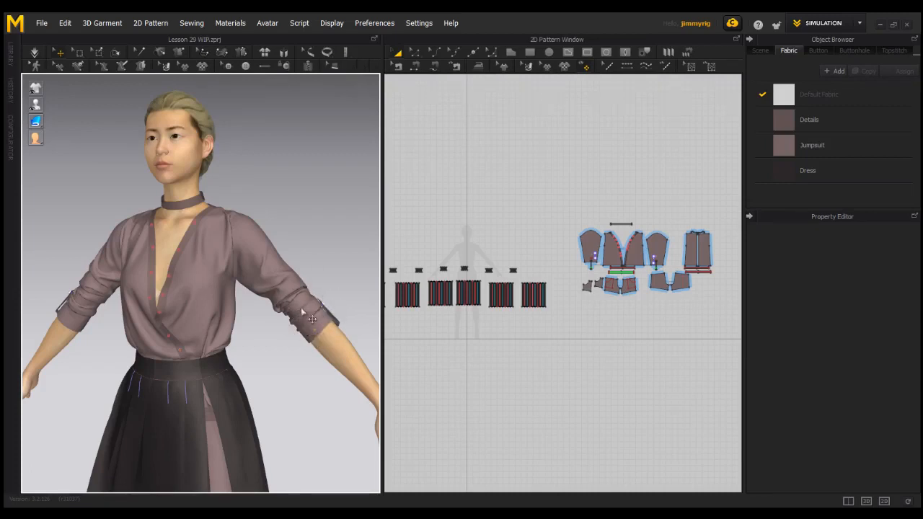
Step: Pin three points across the back of the skirt's waistband
{"action": "scroll", "coordinate": [312, 261], "scroll_direction": "up", "scroll_amount": 1}
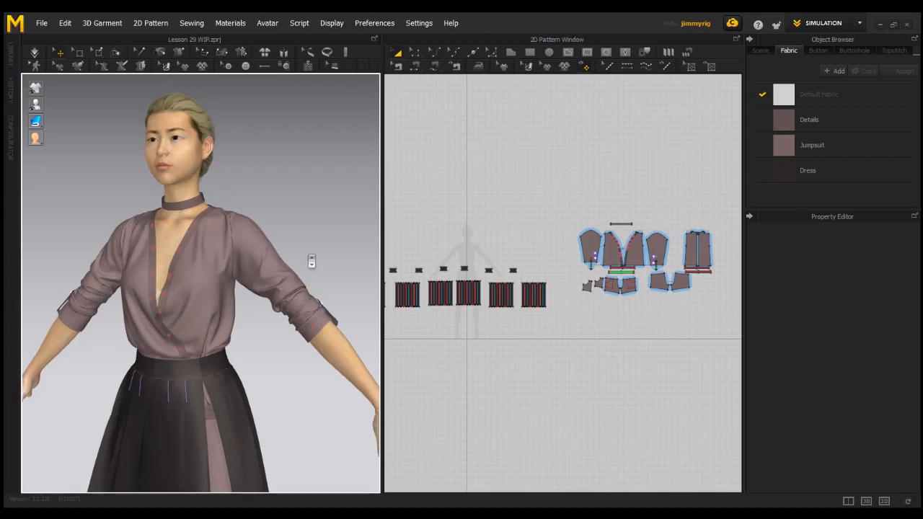
{"action": "scroll", "coordinate": [312, 261], "scroll_direction": "up", "scroll_amount": 3}
{"action": "right_click_drag", "start_coordinate": [347, 256], "coordinate": [141, 259]}
{"action": "middle_click_drag", "start_coordinate": [141, 259], "coordinate": [42, 259]}
{"action": "scroll", "coordinate": [244, 261], "scroll_direction": "down", "scroll_amount": 1}
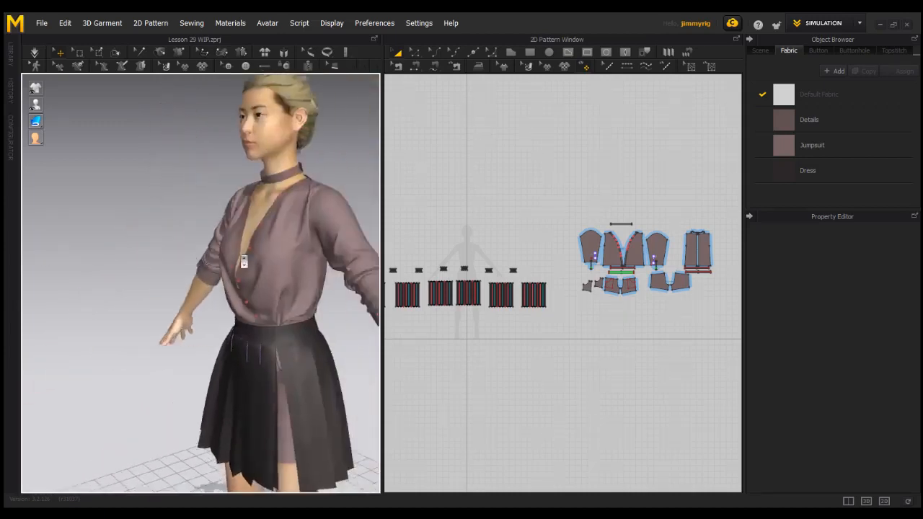
{"action": "key", "text": "8"}
{"action": "scroll", "coordinate": [239, 309], "scroll_direction": "down", "scroll_amount": 6}
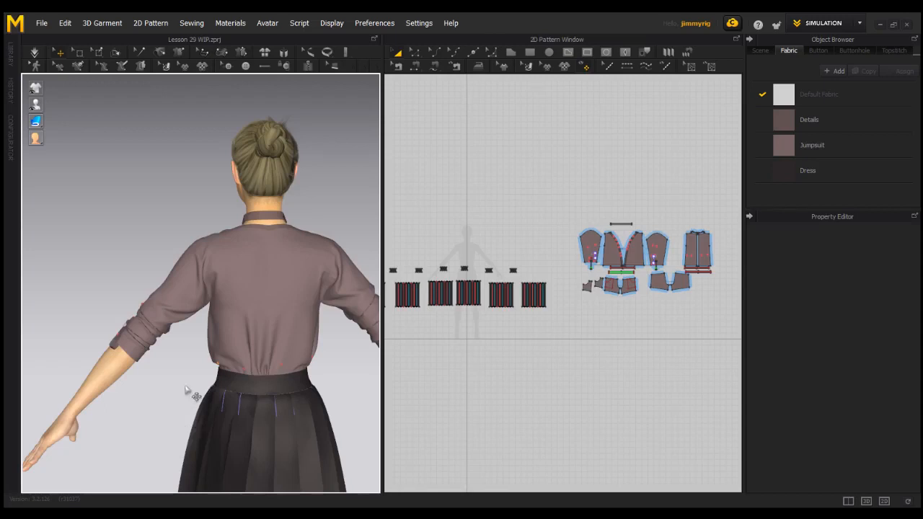
{"action": "left_click", "coordinate": [222, 382]}
{"action": "left_click", "coordinate": [265, 387]}
{"action": "left_click", "coordinate": [301, 384]}
Step: Pin the front of the skirt's waistband, finishing with a point near the slit side
{"action": "scroll", "coordinate": [299, 370], "scroll_direction": "down", "scroll_amount": 5}
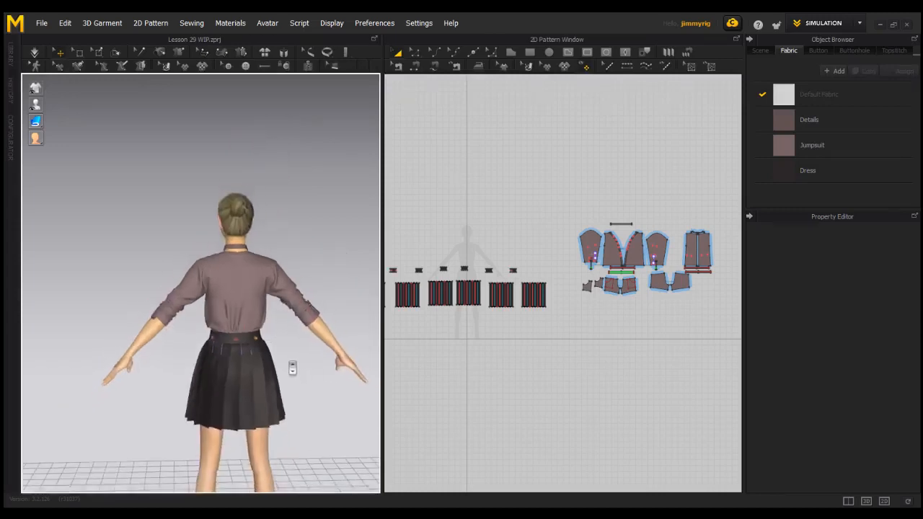
{"action": "right_click_drag", "start_coordinate": [299, 371], "coordinate": [235, 312]}
{"action": "middle_click_drag", "start_coordinate": [235, 312], "coordinate": [184, 312]}
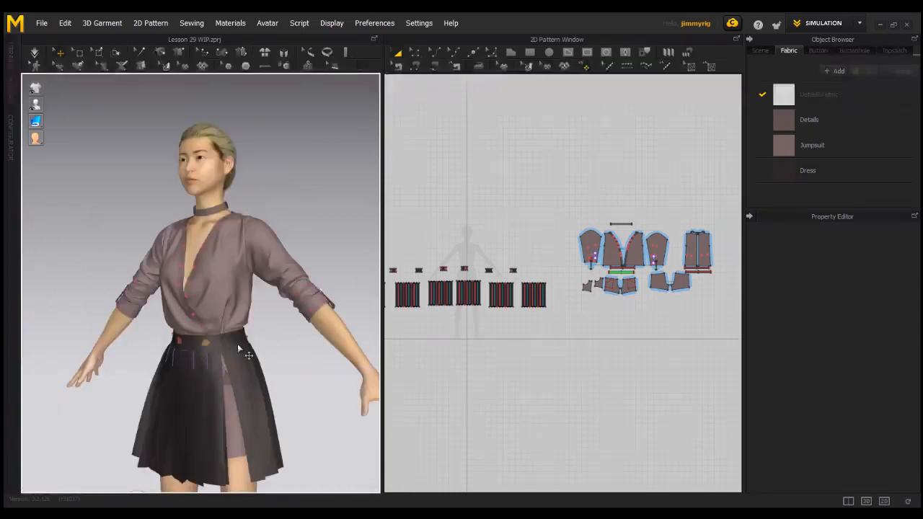
{"action": "left_click", "coordinate": [232, 338]}
Step: Pin the rolled sleeve on the avatar's right arm just above its cuff
{"action": "right_click_drag", "start_coordinate": [249, 340], "coordinate": [253, 319], "text": "alt"}
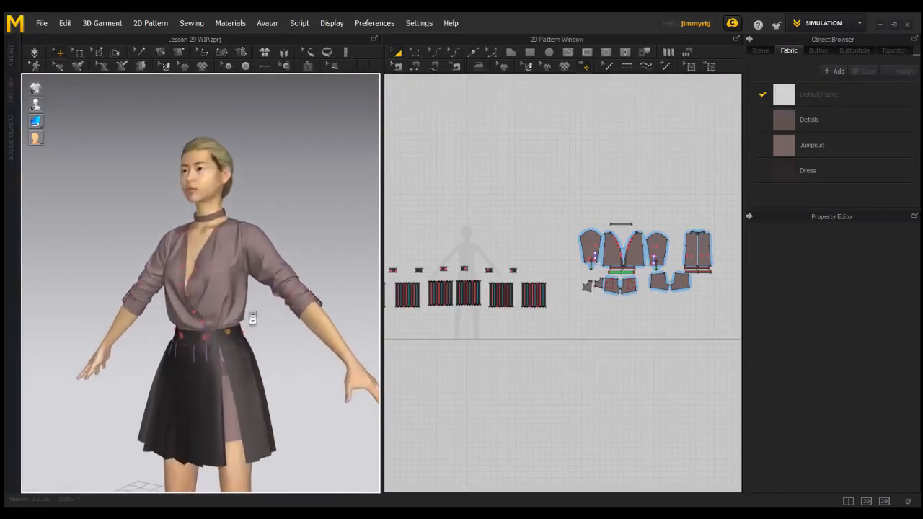
{"action": "scroll", "coordinate": [253, 318], "scroll_direction": "down", "scroll_amount": 1}
{"action": "middle_click_drag", "start_coordinate": [266, 354], "coordinate": [220, 342]}
{"action": "right_click_drag", "start_coordinate": [220, 342], "coordinate": [243, 337]}
{"action": "scroll", "coordinate": [243, 338], "scroll_direction": "up", "scroll_amount": 5}
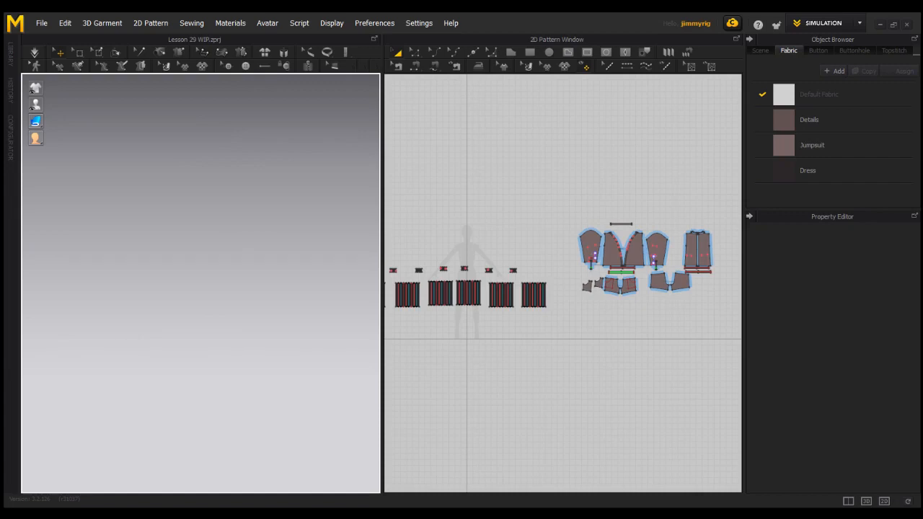
{"action": "middle_click_drag", "start_coordinate": [138, 328], "coordinate": [266, 293]}
{"action": "scroll", "coordinate": [521, 266], "scroll_direction": "down", "scroll_amount": 1}
{"action": "middle_click_drag", "start_coordinate": [115, 296], "coordinate": [214, 292]}
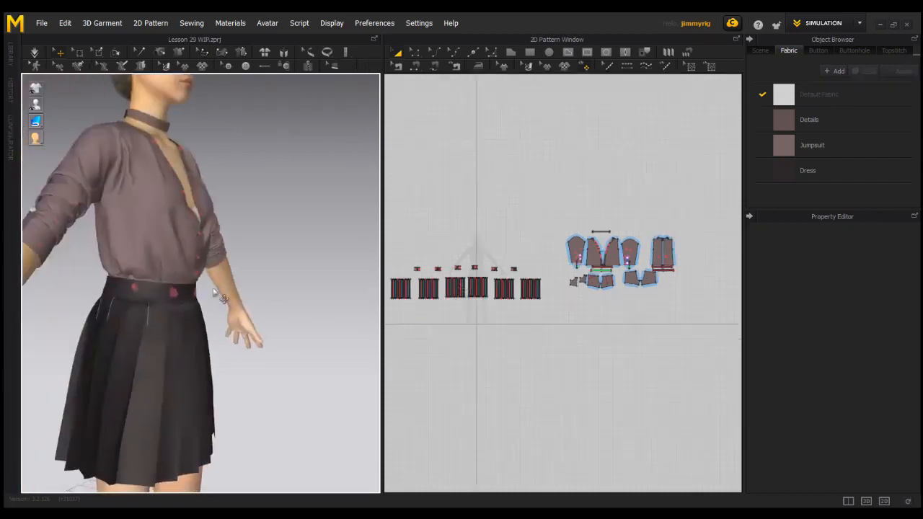
{"action": "right_click_drag", "start_coordinate": [214, 292], "coordinate": [229, 289]}
{"action": "scroll", "coordinate": [229, 290], "scroll_direction": "up", "scroll_amount": 1}
{"action": "middle_click_drag", "start_coordinate": [313, 340], "coordinate": [353, 381]}
{"action": "scroll", "coordinate": [200, 277], "scroll_direction": "up", "scroll_amount": 2}
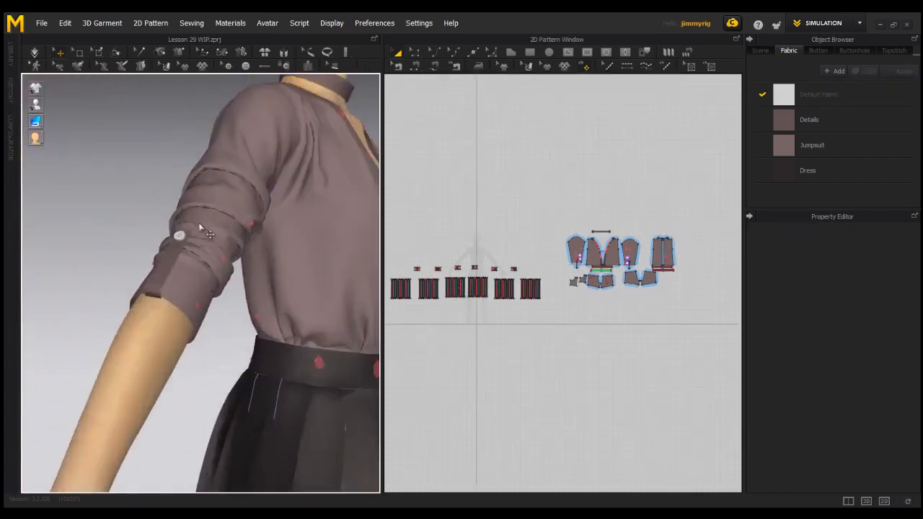
{"action": "left_click", "coordinate": [171, 253]}
Step: Attach all pins on the garment to the avatar
{"action": "scroll", "coordinate": [197, 237], "scroll_direction": "down", "scroll_amount": 1}
{"action": "scroll", "coordinate": [360, 238], "scroll_direction": "down", "scroll_amount": 6}
{"action": "right_click_drag", "start_coordinate": [216, 232], "coordinate": [270, 344]}
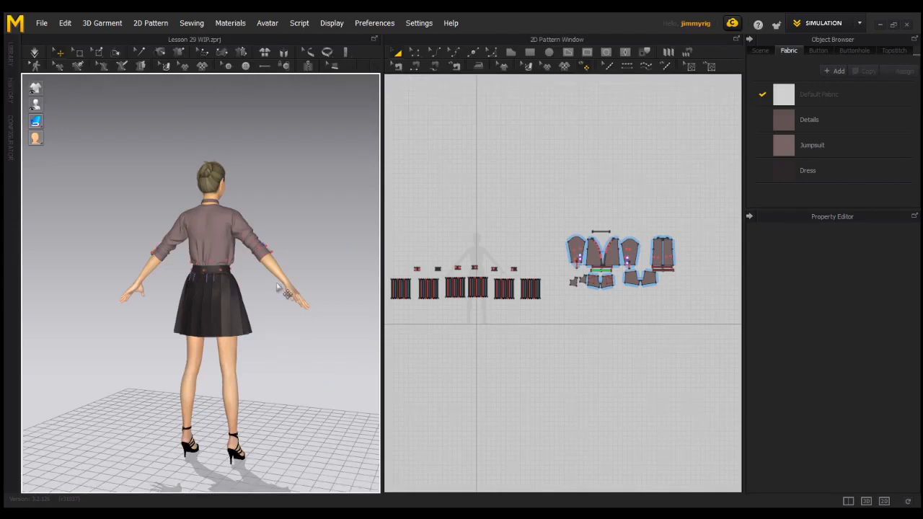
{"action": "scroll", "coordinate": [270, 264], "scroll_direction": "up", "scroll_amount": 5}
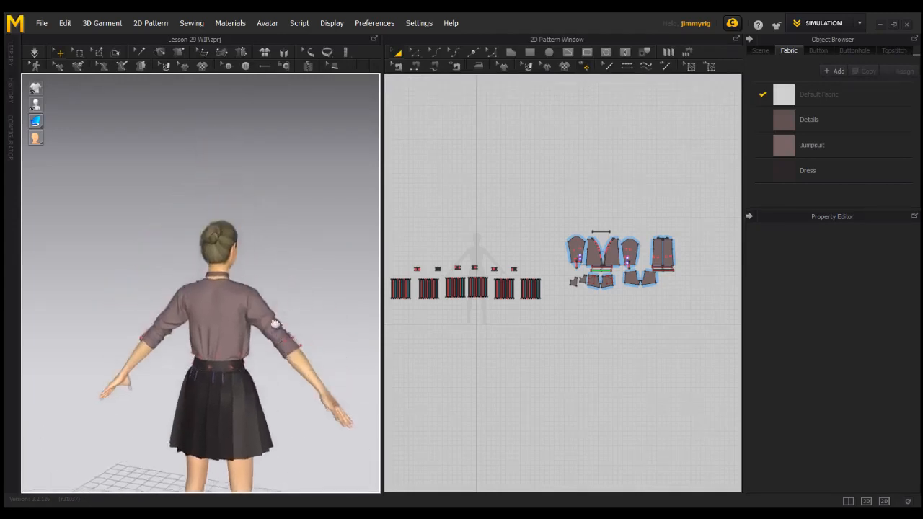
{"action": "scroll", "coordinate": [274, 323], "scroll_direction": "up", "scroll_amount": 5}
{"action": "middle_click_drag", "start_coordinate": [299, 324], "coordinate": [299, 270]}
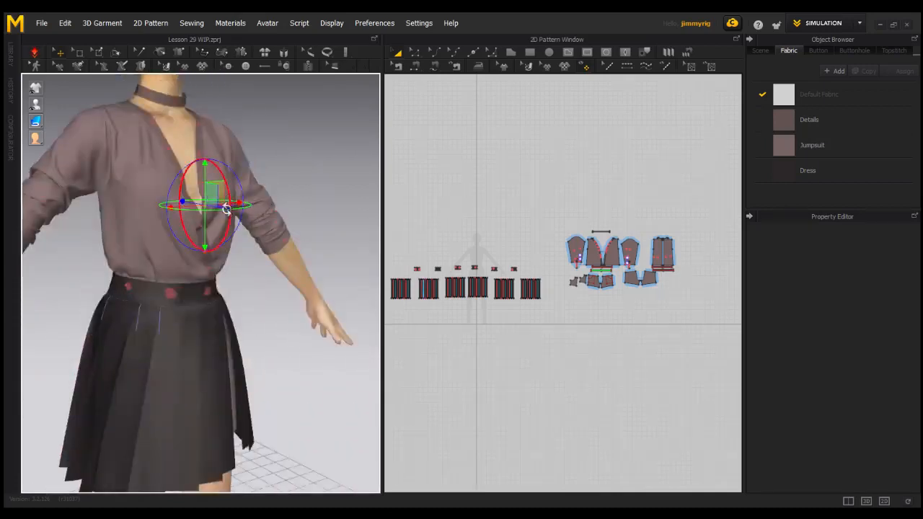
{"action": "right_click", "coordinate": [211, 192]}
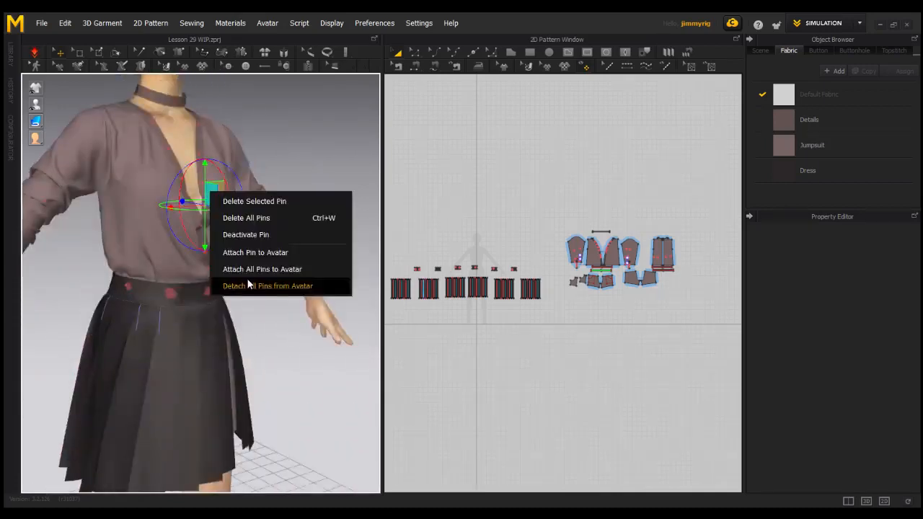
{"action": "left_click", "coordinate": [286, 269]}
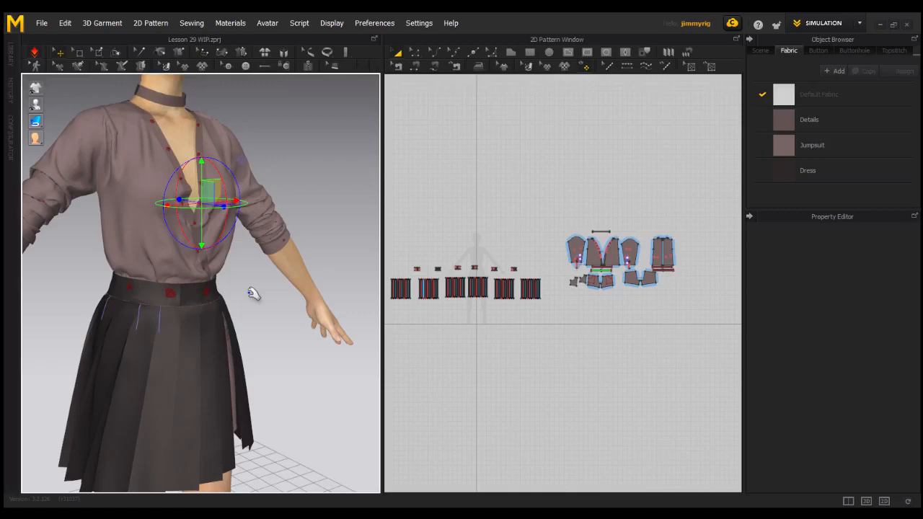
{"action": "scroll", "coordinate": [245, 287], "scroll_direction": "down", "scroll_amount": 5}
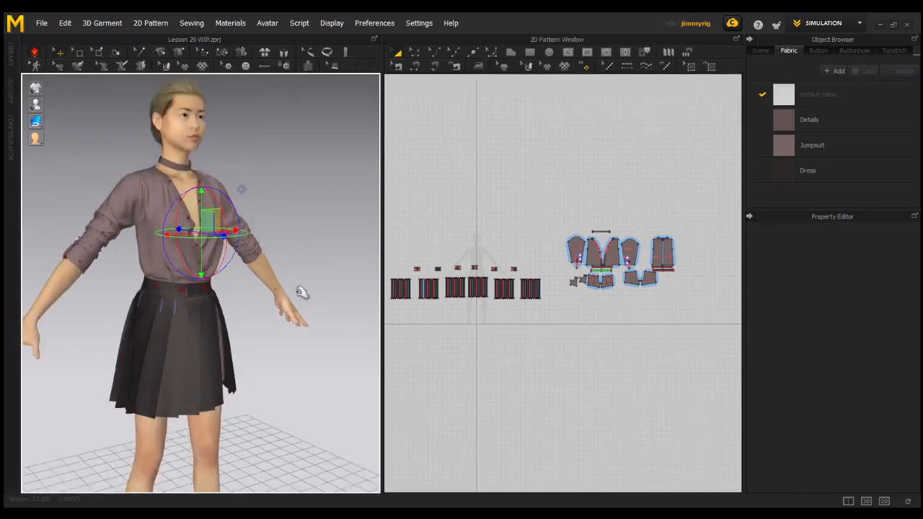
{"action": "right_click_drag", "start_coordinate": [287, 293], "coordinate": [251, 291]}
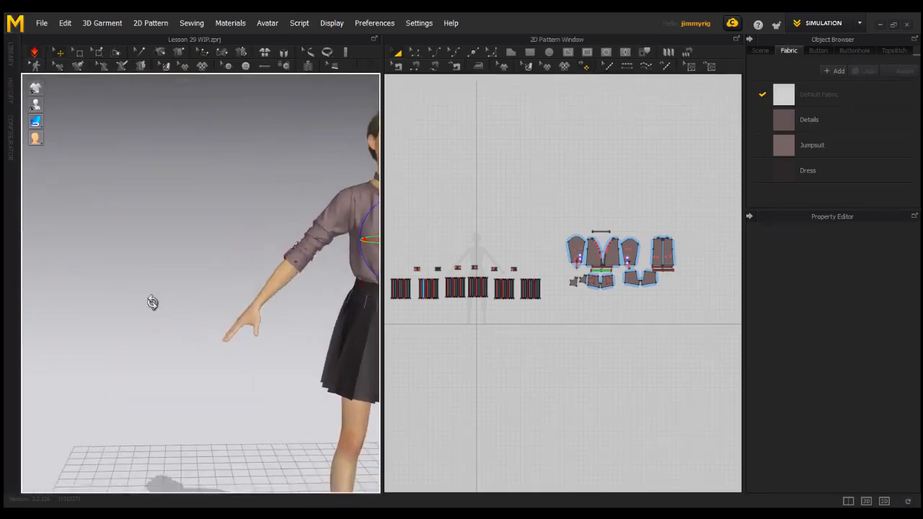
{"action": "middle_click_drag", "start_coordinate": [357, 239], "coordinate": [297, 253]}
{"action": "middle_click_drag", "start_coordinate": [176, 255], "coordinate": [94, 246]}
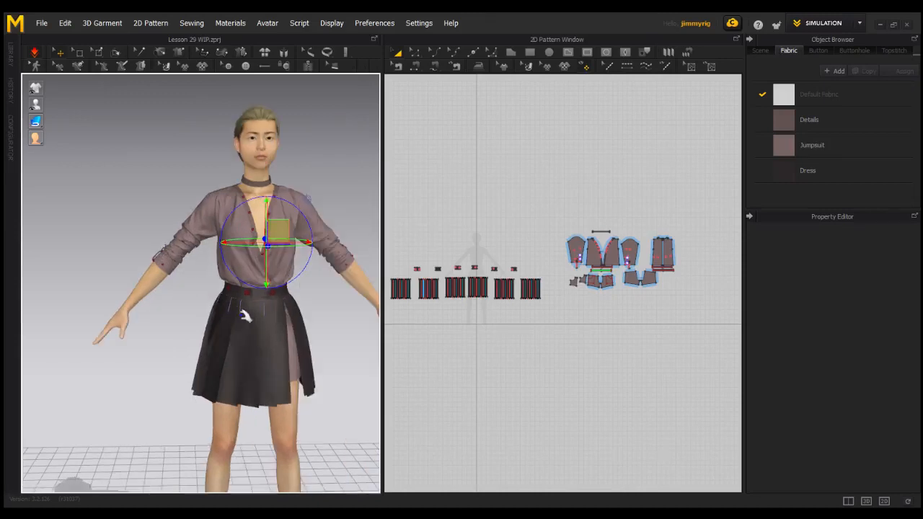
{"action": "scroll", "coordinate": [277, 307], "scroll_direction": "down", "scroll_amount": 1}
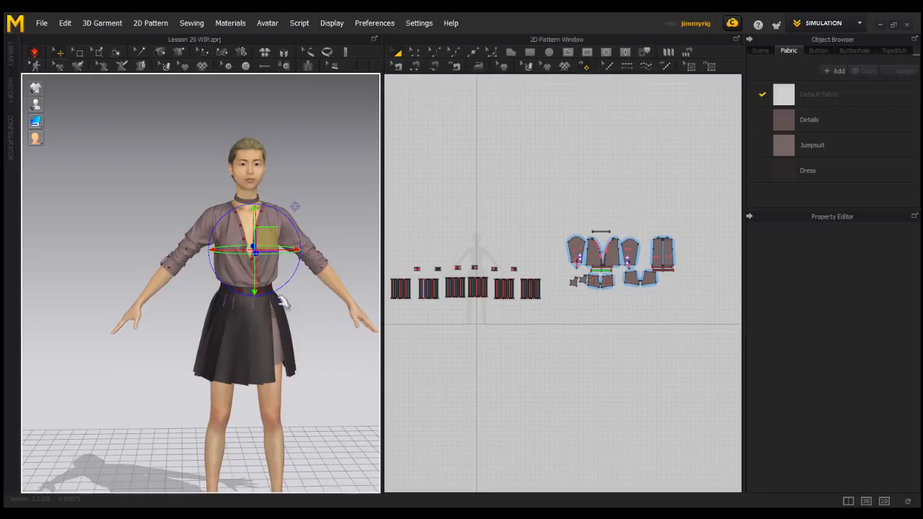
{"action": "scroll", "coordinate": [206, 284], "scroll_direction": "down", "scroll_amount": 1}
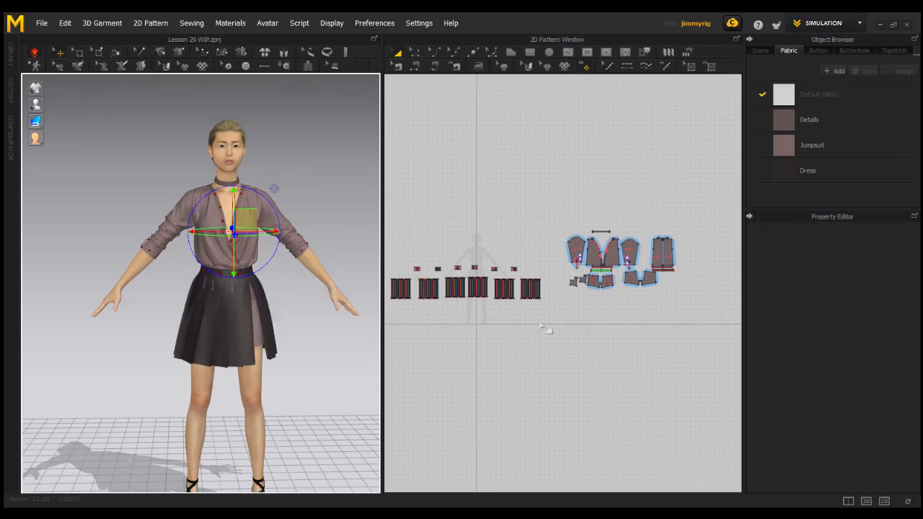
Step: Raise the friction coefficient of the Details fabric to 61 in its detailed physical properties
{"action": "left_click", "coordinate": [817, 102]}
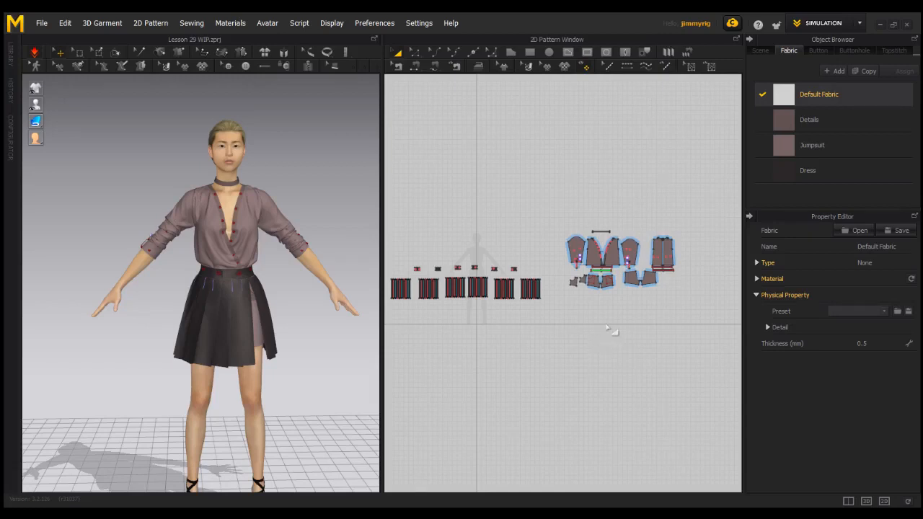
{"action": "left_click", "coordinate": [816, 122]}
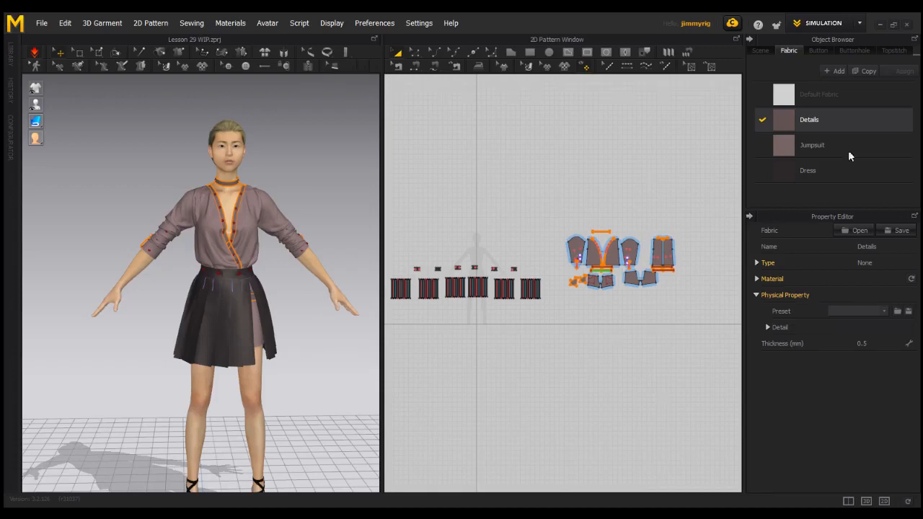
{"action": "left_click", "coordinate": [768, 326]}
{"action": "scroll", "coordinate": [912, 294], "scroll_direction": "down", "scroll_amount": 5}
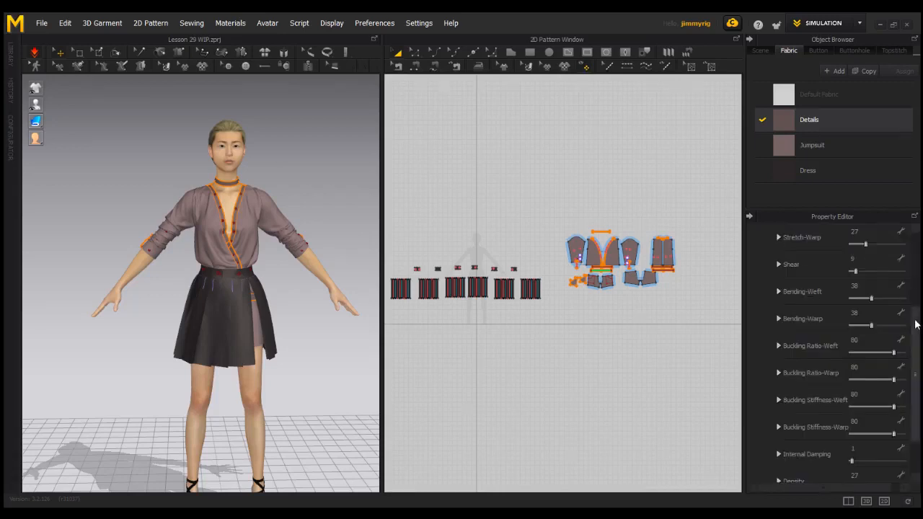
{"action": "scroll", "coordinate": [918, 324], "scroll_direction": "down", "scroll_amount": 2}
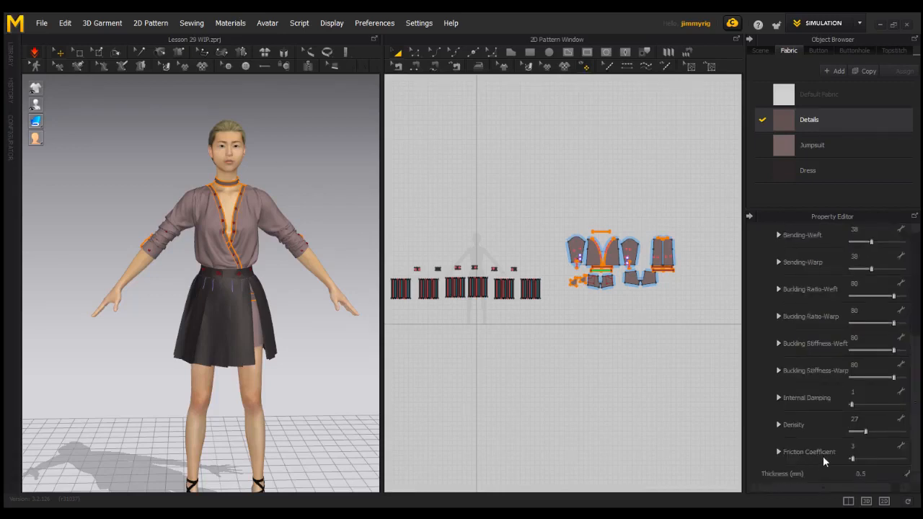
{"action": "left_click_drag", "start_coordinate": [852, 459], "coordinate": [887, 464]}
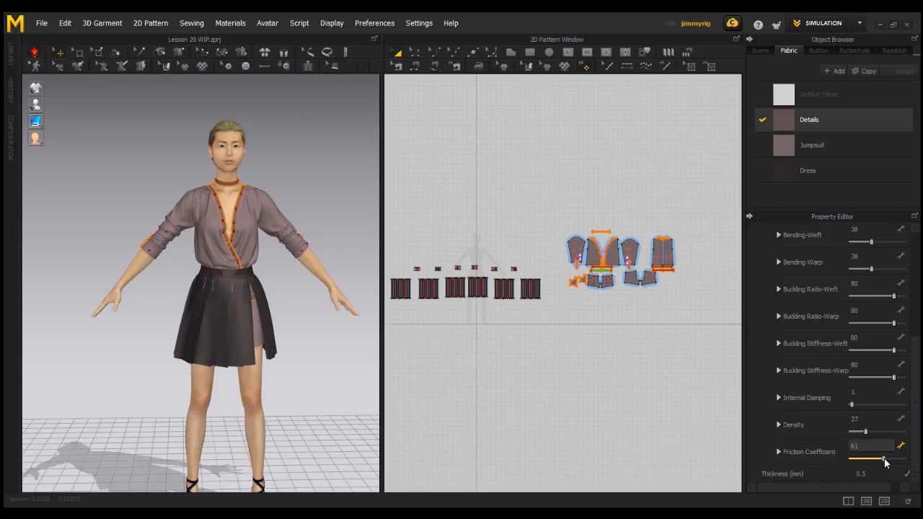
Step: Raise the friction coefficient of the Jumpsuit fabric to about 60
{"action": "left_click", "coordinate": [805, 148]}
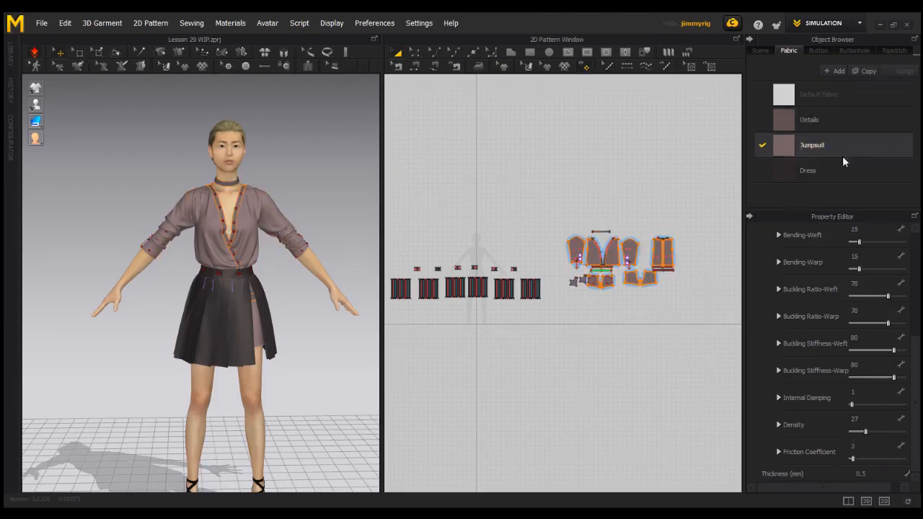
{"action": "left_click_drag", "start_coordinate": [853, 459], "coordinate": [885, 463]}
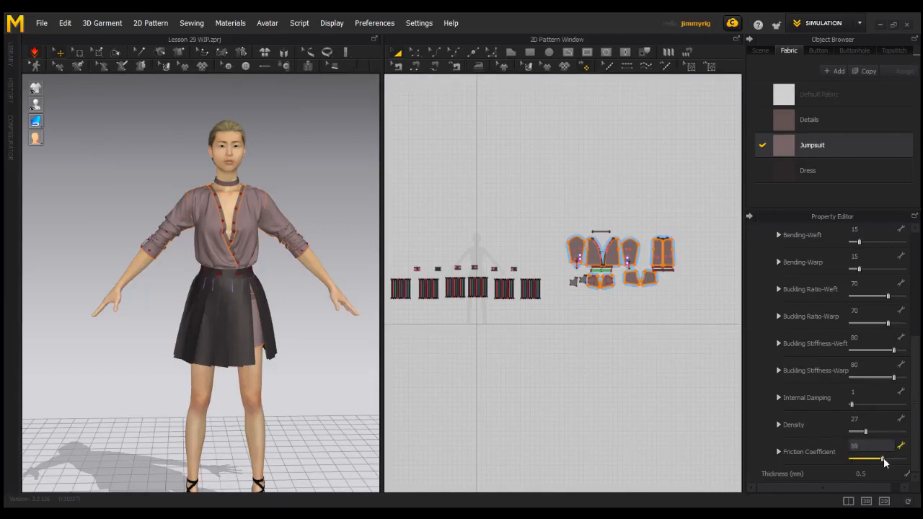
Step: Raise the friction coefficient of the Dress fabric in its detailed physical properties
{"action": "left_click", "coordinate": [816, 177]}
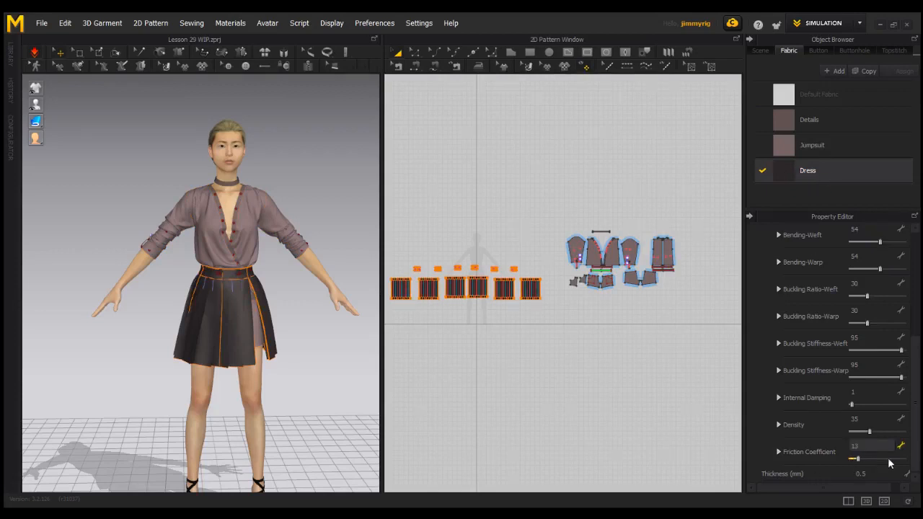
{"action": "left_click_drag", "start_coordinate": [889, 459], "coordinate": [884, 459]}
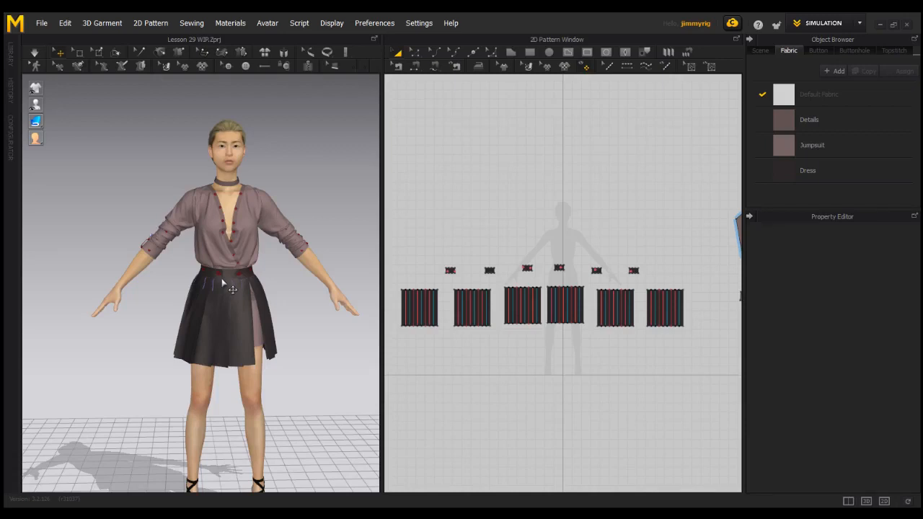
Step: Add a new fabric named Waist and give it the S_Full_Grain_Leather physical preset
{"action": "left_click", "coordinate": [837, 70]}
{"action": "type", "text": "Waist"}
{"action": "key", "text": "Return"}
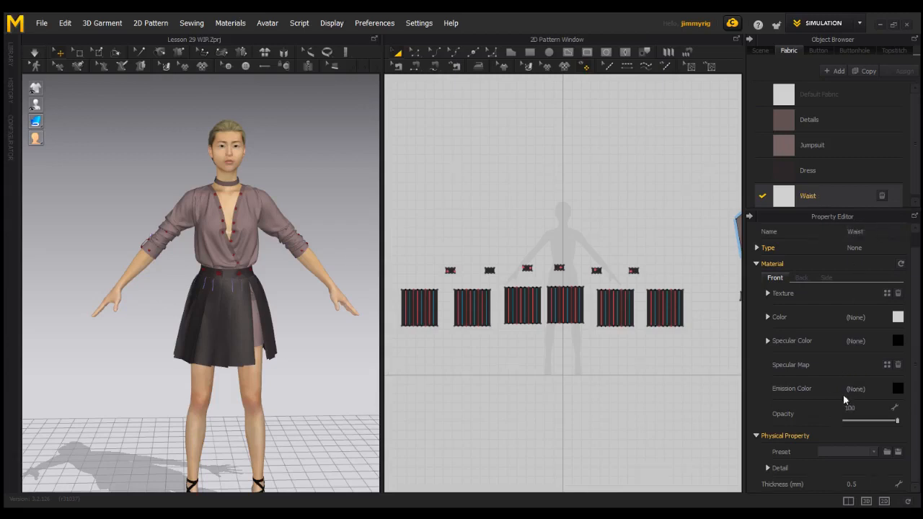
{"action": "left_click", "coordinate": [874, 453]}
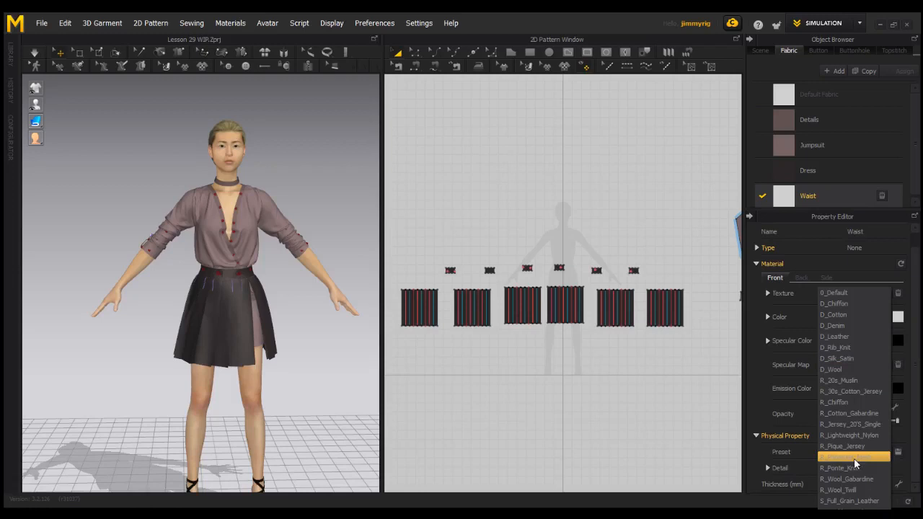
{"action": "left_click", "coordinate": [869, 502]}
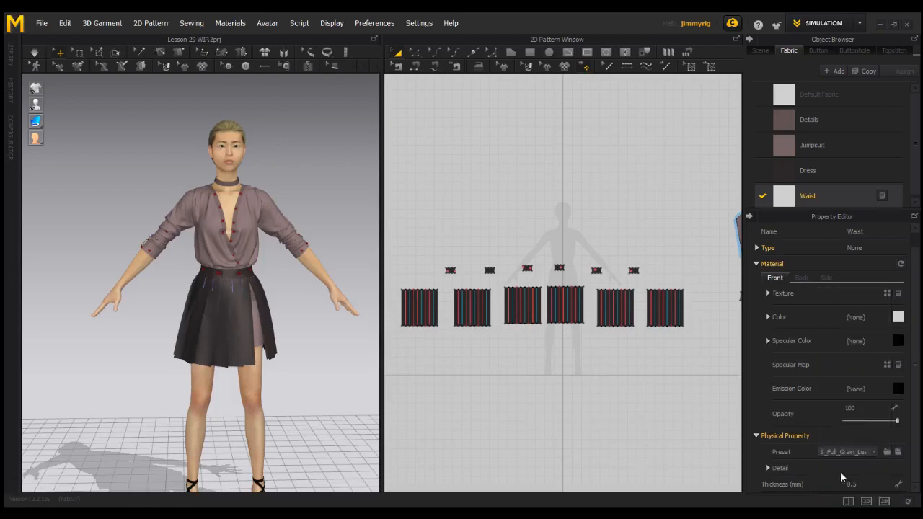
Step: Assign the Waist fabric to the six waistband pieces and change its colour to near-black
{"action": "left_click_drag", "start_coordinate": [424, 252], "coordinate": [660, 287]}
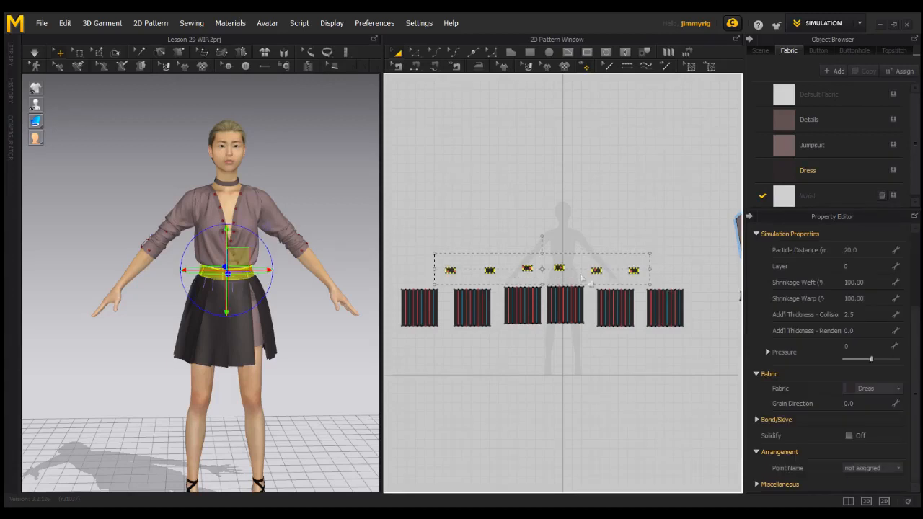
{"action": "left_click_drag", "start_coordinate": [792, 200], "coordinate": [639, 279]}
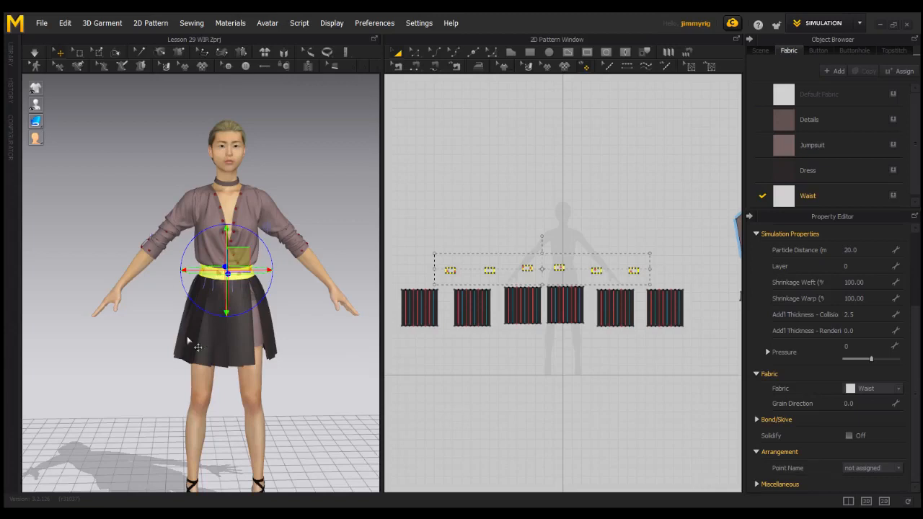
{"action": "left_click", "coordinate": [829, 195]}
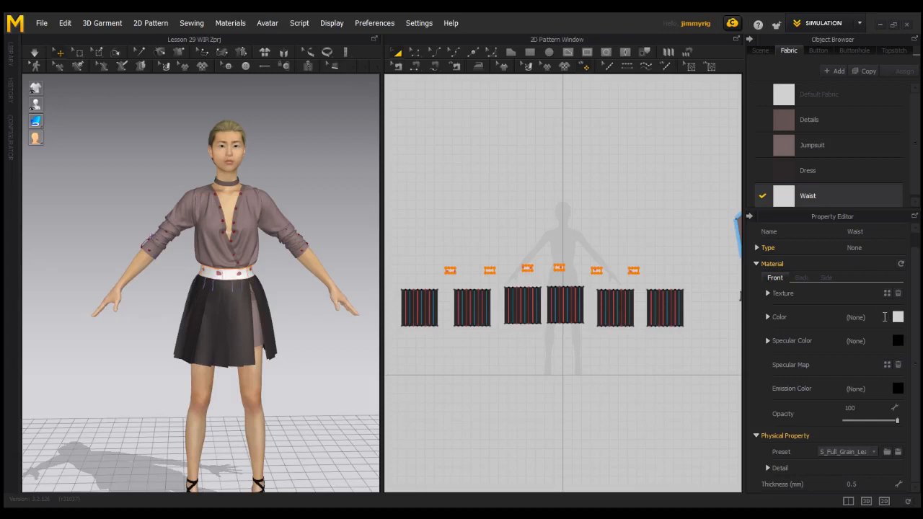
{"action": "left_click", "coordinate": [898, 318]}
{"action": "left_click", "coordinate": [256, 160]}
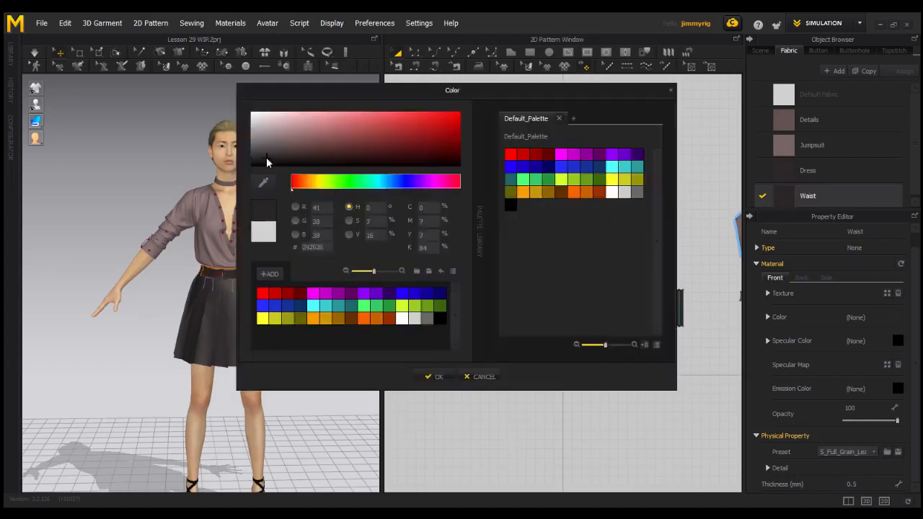
{"action": "left_click", "coordinate": [488, 377]}
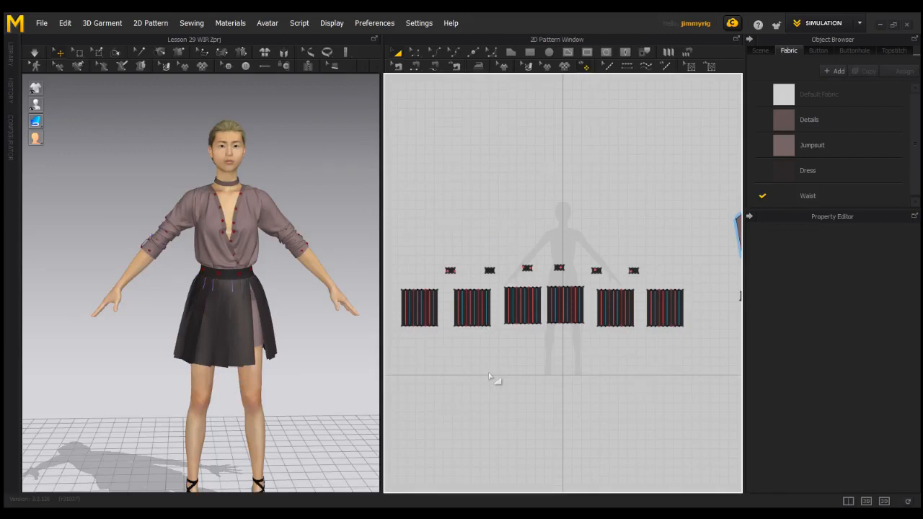
Step: Set the additional collision thickness to 4 for all pattern pieces of the blouse and skirt
{"action": "scroll", "coordinate": [519, 321], "scroll_direction": "down", "scroll_amount": 3}
{"action": "middle_click_drag", "start_coordinate": [627, 231], "coordinate": [577, 228]}
{"action": "left_click_drag", "start_coordinate": [401, 230], "coordinate": [722, 349]}
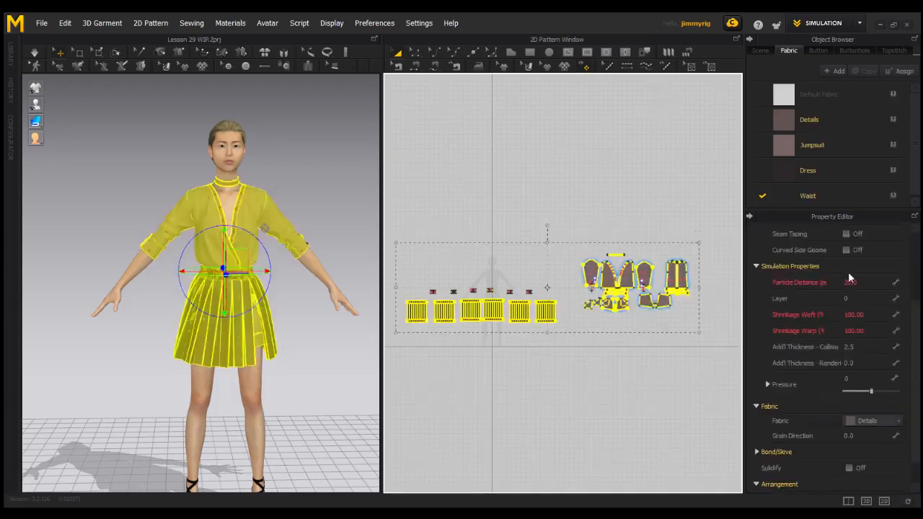
{"action": "scroll", "coordinate": [810, 365], "scroll_direction": "down", "scroll_amount": 1}
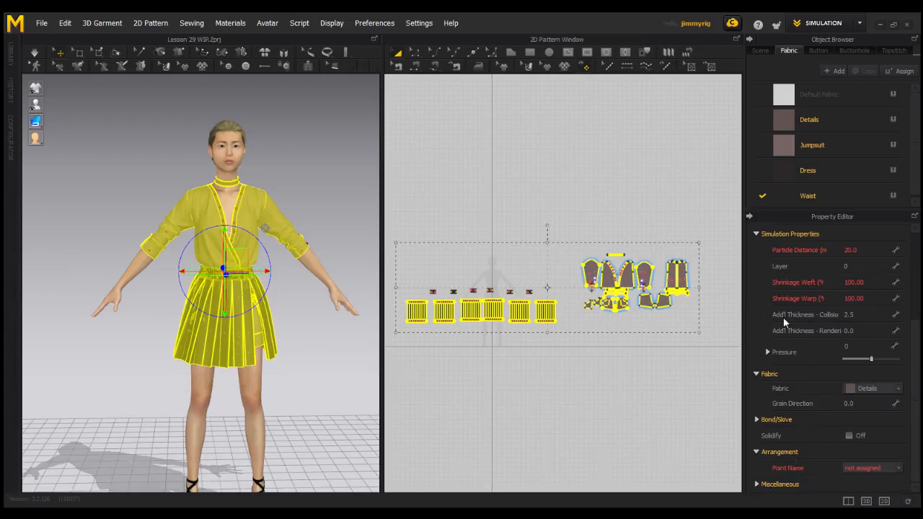
{"action": "left_click", "coordinate": [848, 315]}
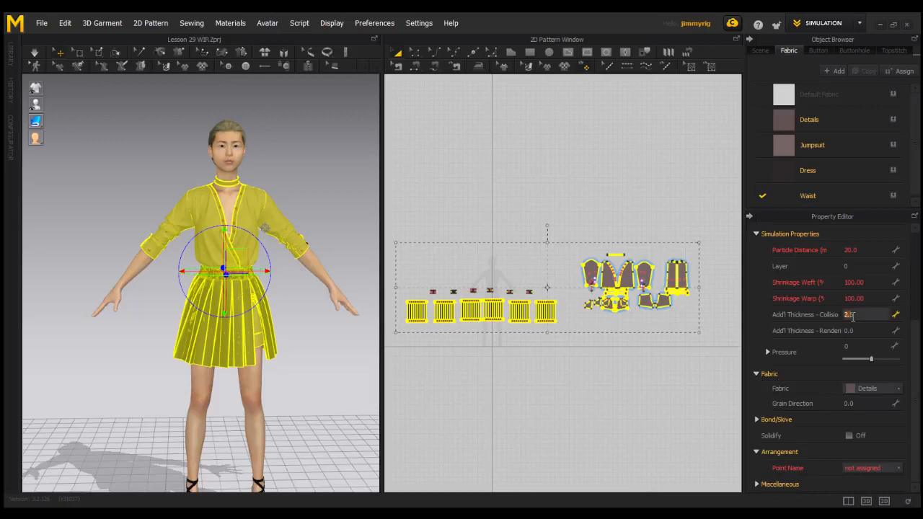
{"action": "double_click", "coordinate": [849, 315]}
{"action": "type", "text": "4"}
{"action": "key", "text": "Return"}
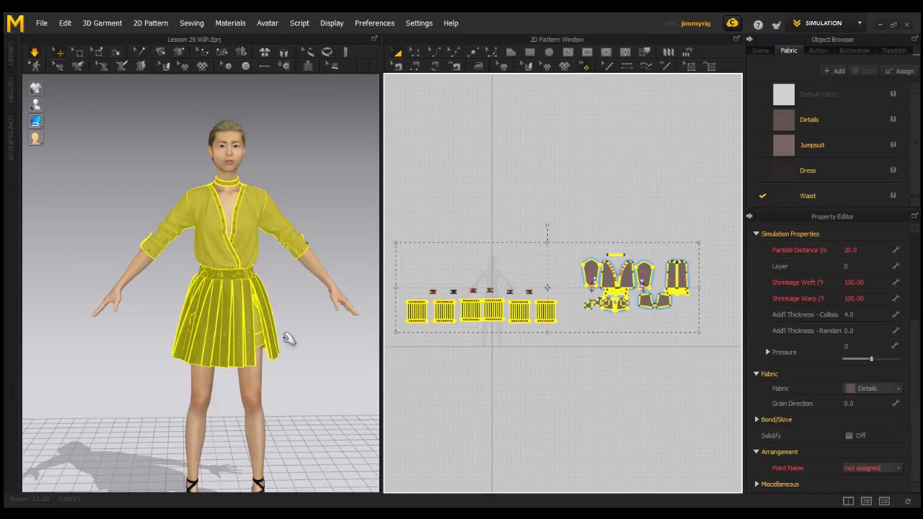
Step: Let the garment simulate with the new settings, check the drape from several sides, and stop the simulation
{"action": "left_click", "coordinate": [309, 367]}
{"action": "right_click_drag", "start_coordinate": [327, 339], "coordinate": [316, 323]}
{"action": "right_click_drag", "start_coordinate": [180, 338], "coordinate": [269, 339]}
{"action": "right_click_drag", "start_coordinate": [137, 345], "coordinate": [296, 347]}
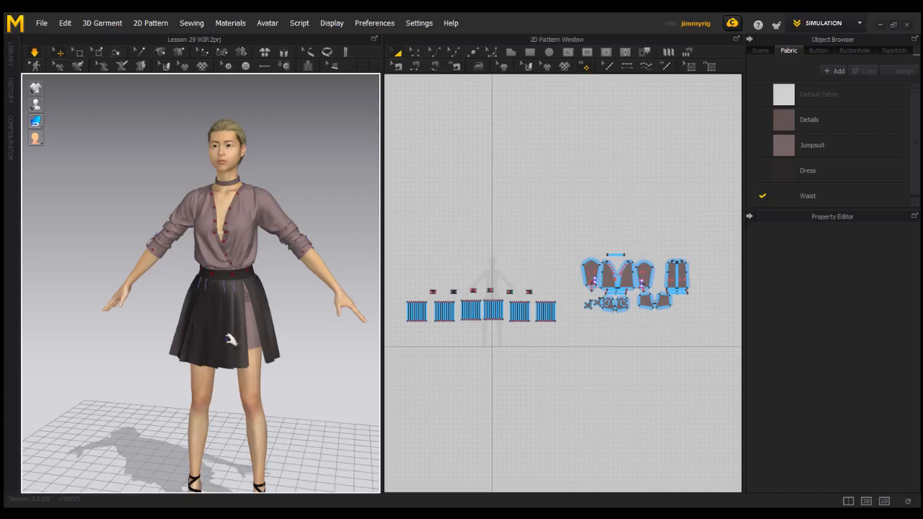
{"action": "right_click_drag", "start_coordinate": [272, 344], "coordinate": [319, 347]}
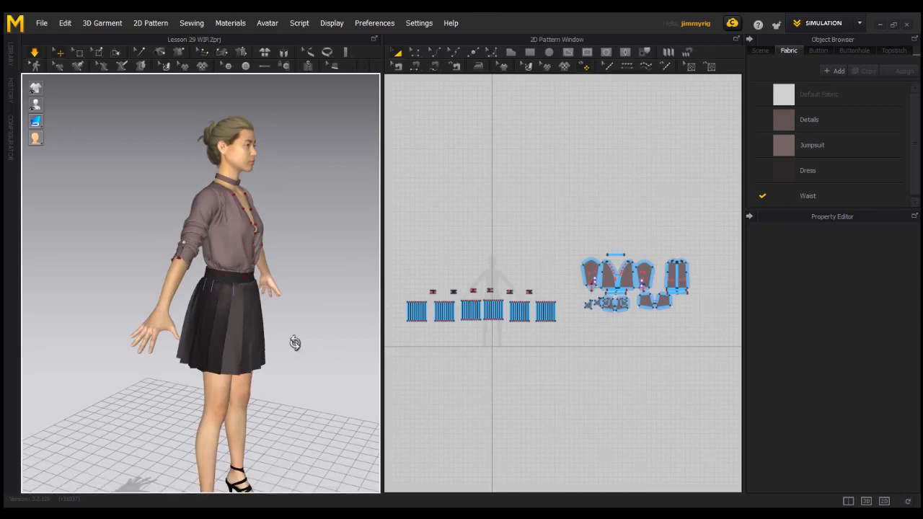
{"action": "right_click_drag", "start_coordinate": [295, 342], "coordinate": [233, 334]}
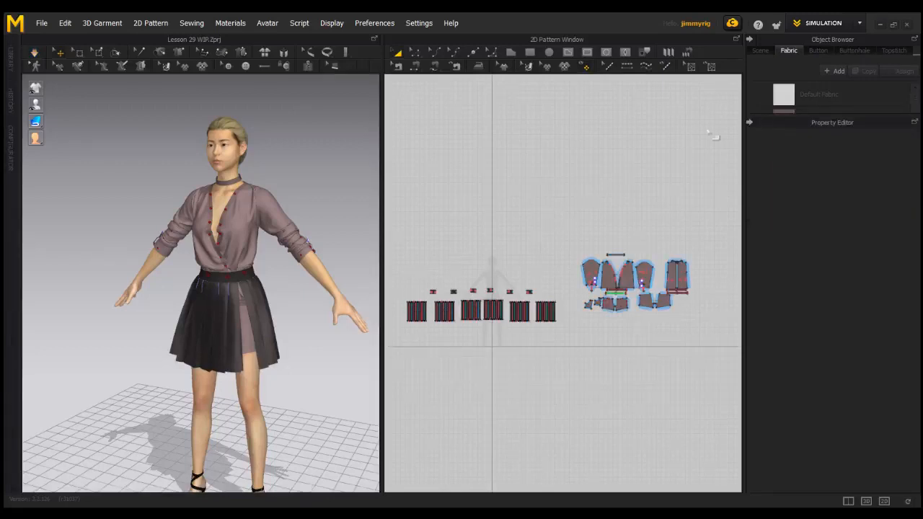
Step: Switch to the Animation mode and open the Female_A folder of the motion library
{"action": "left_click", "coordinate": [860, 24]}
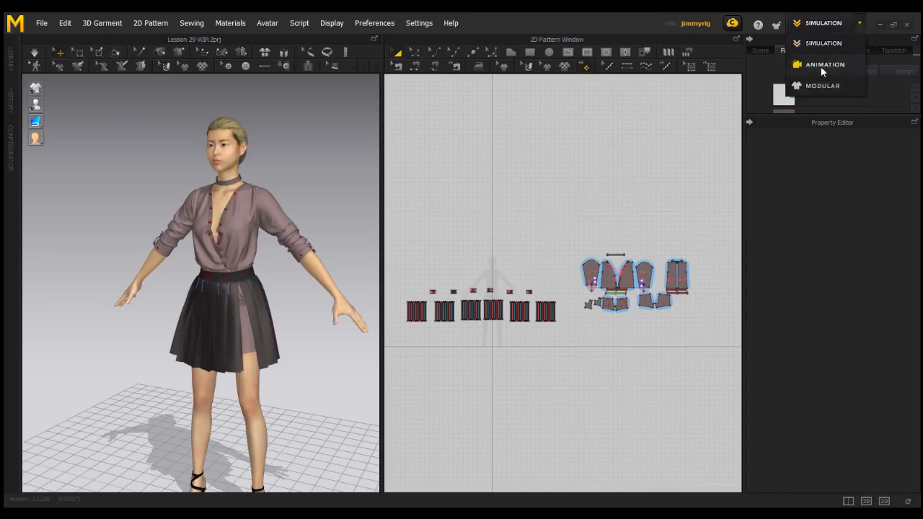
{"action": "left_click", "coordinate": [823, 65]}
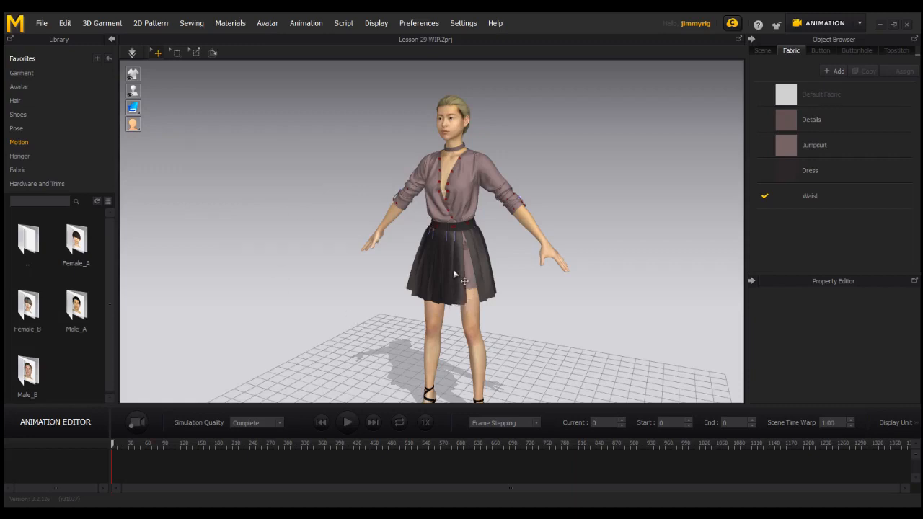
{"action": "left_click", "coordinate": [20, 145]}
{"action": "left_click", "coordinate": [26, 142]}
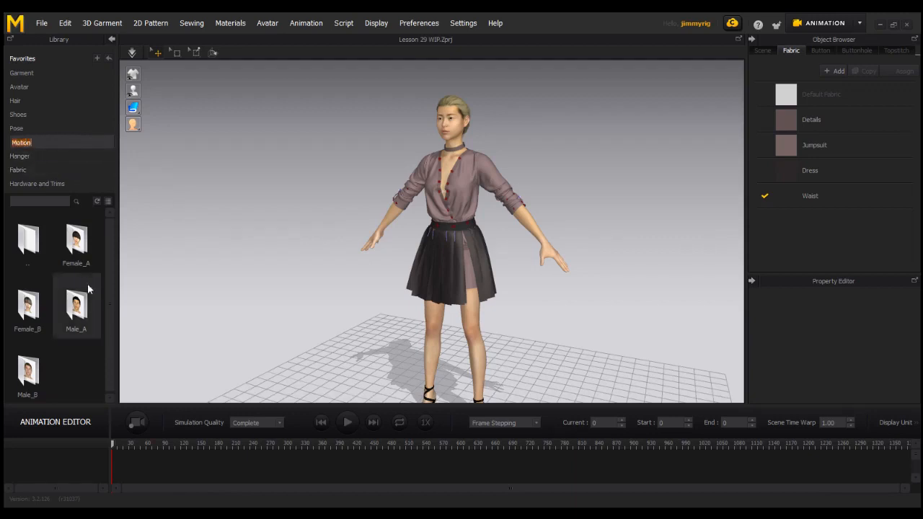
{"action": "left_click", "coordinate": [77, 242]}
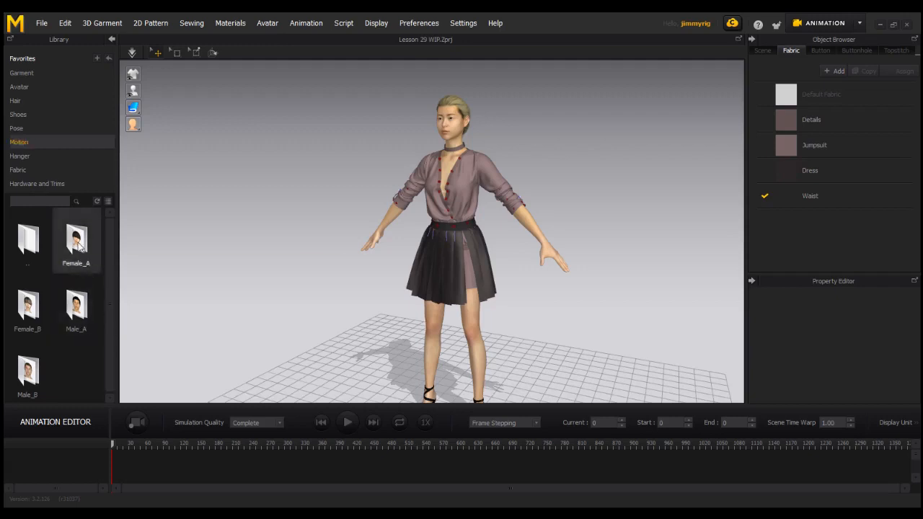
{"action": "double_click", "coordinate": [77, 242]}
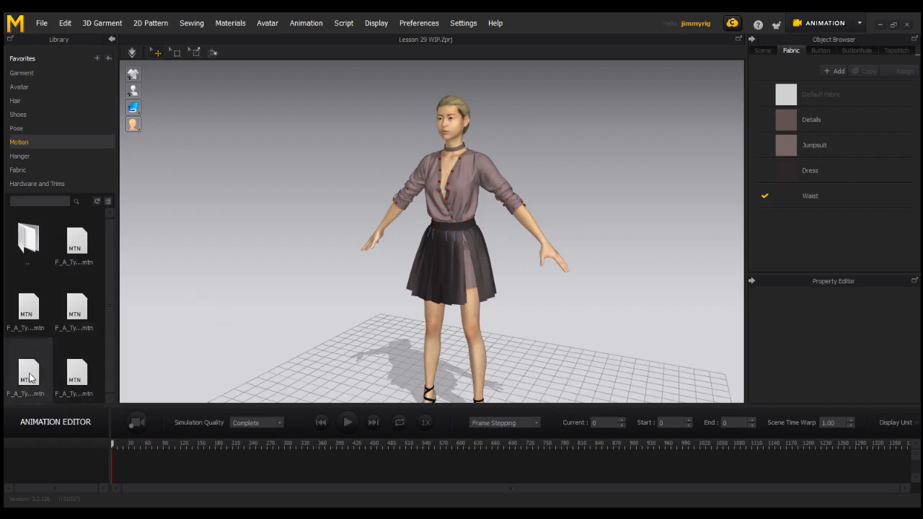
Step: Load the F_A_Type3_05_dress_V0_1_2 motion with Joint Rotation & Translation, moving avatar and garment to the start position with a 30 FPS transition animation
{"action": "double_click", "coordinate": [33, 386]}
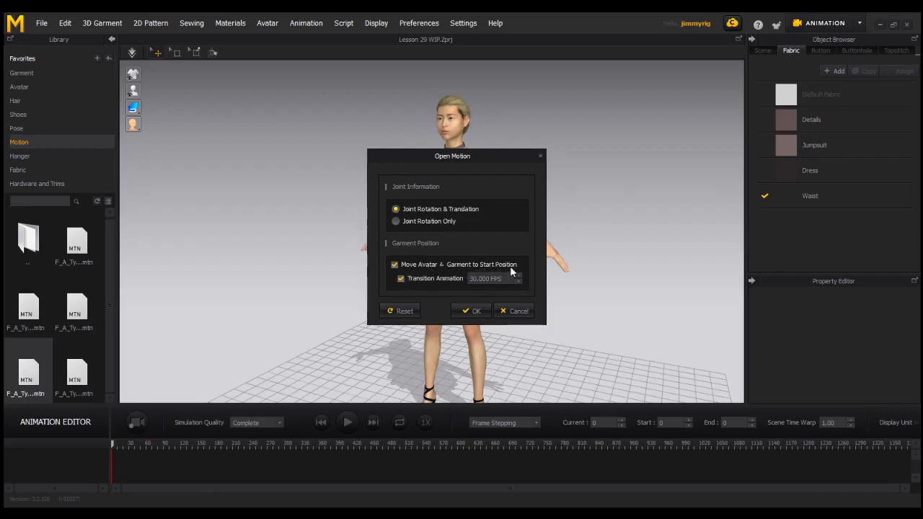
{"action": "left_click", "coordinate": [473, 312]}
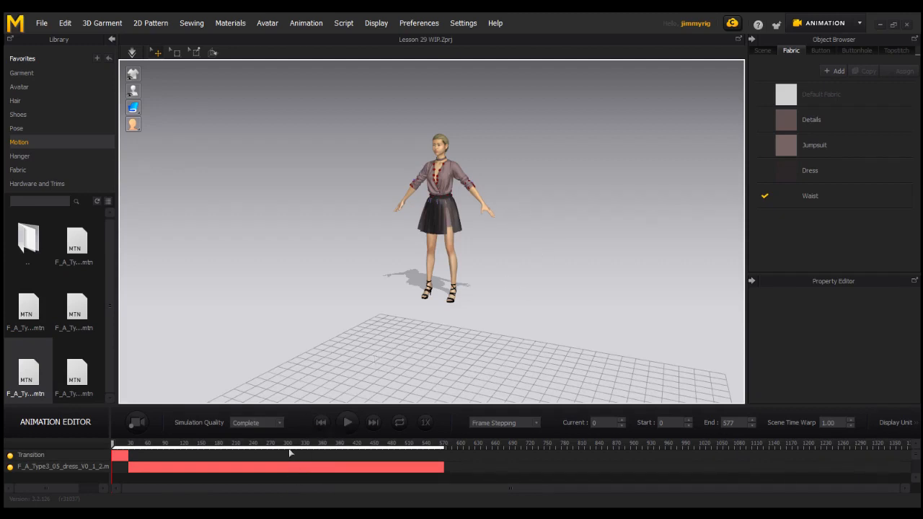
Step: Keep the simulation quality at Complete, hide the garment's pins, and record the garment simulation over the whole motion
{"action": "left_click", "coordinate": [278, 424]}
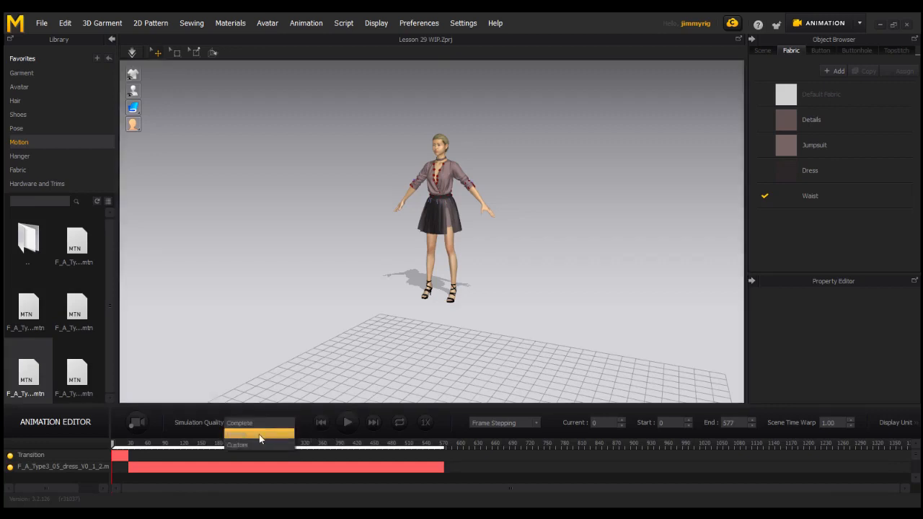
{"action": "left_click", "coordinate": [295, 442]}
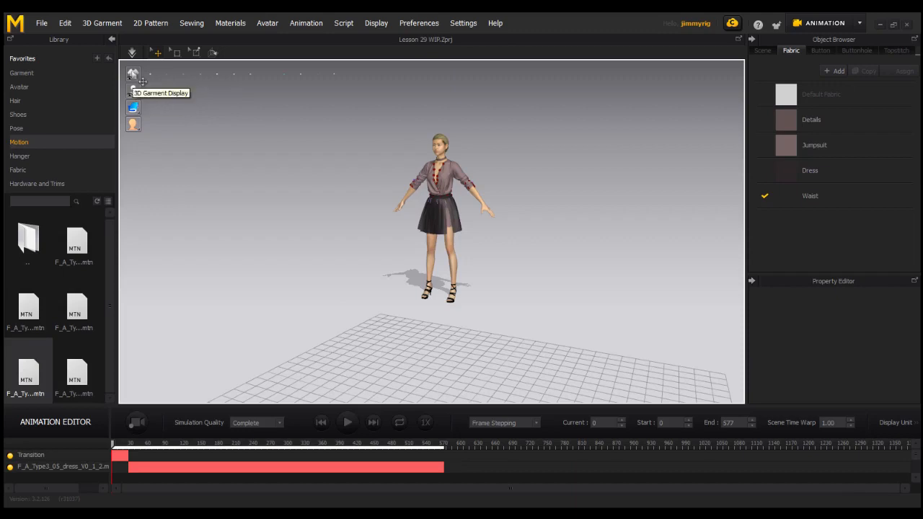
{"action": "mouse_move", "coordinate": [143, 81]}
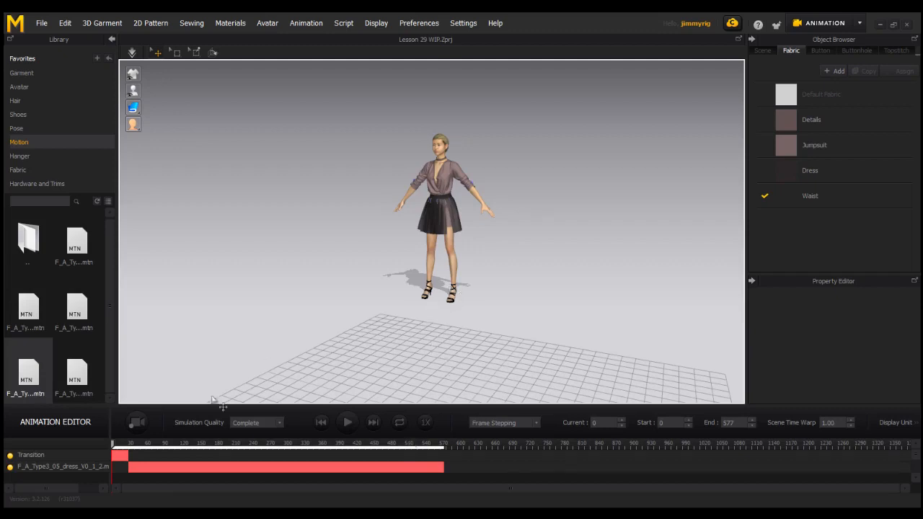
{"action": "left_click", "coordinate": [134, 424]}
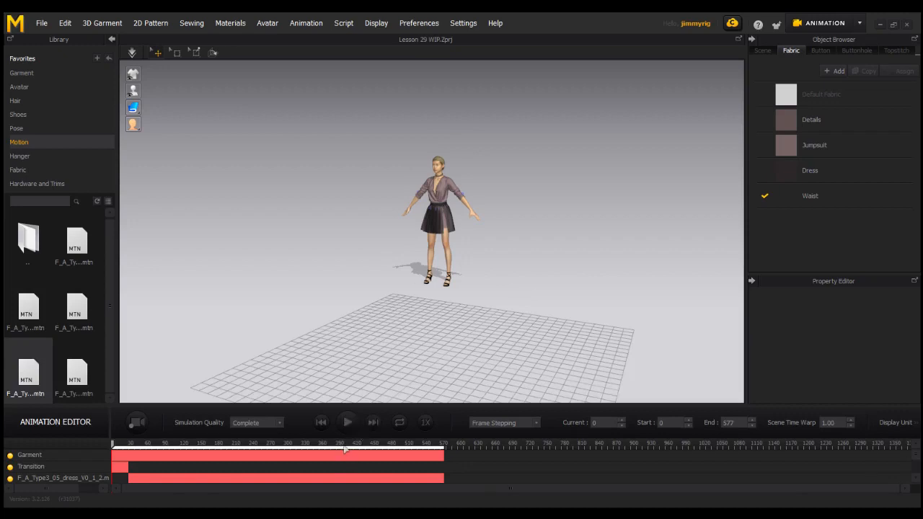
Step: Play back the recorded animation to check how the blouse and skirt move, and stop it
{"action": "left_click", "coordinate": [347, 423]}
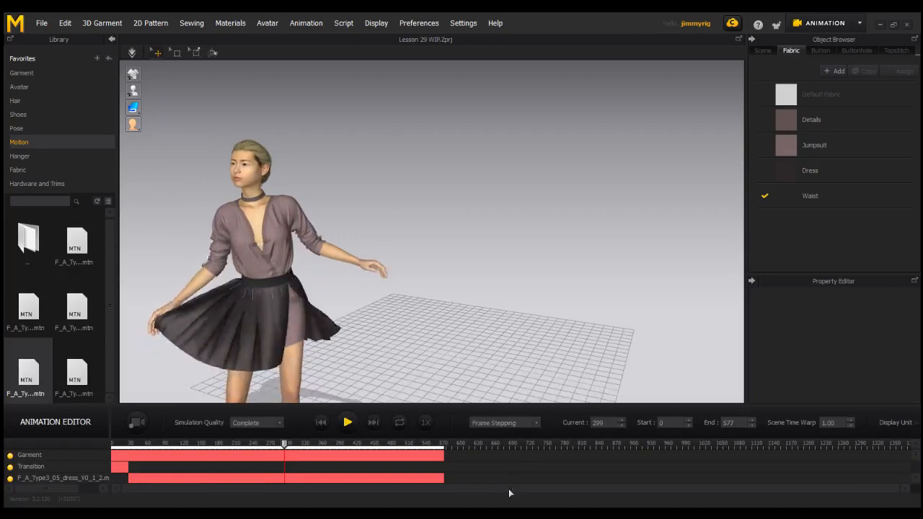
{"action": "left_click", "coordinate": [350, 425]}
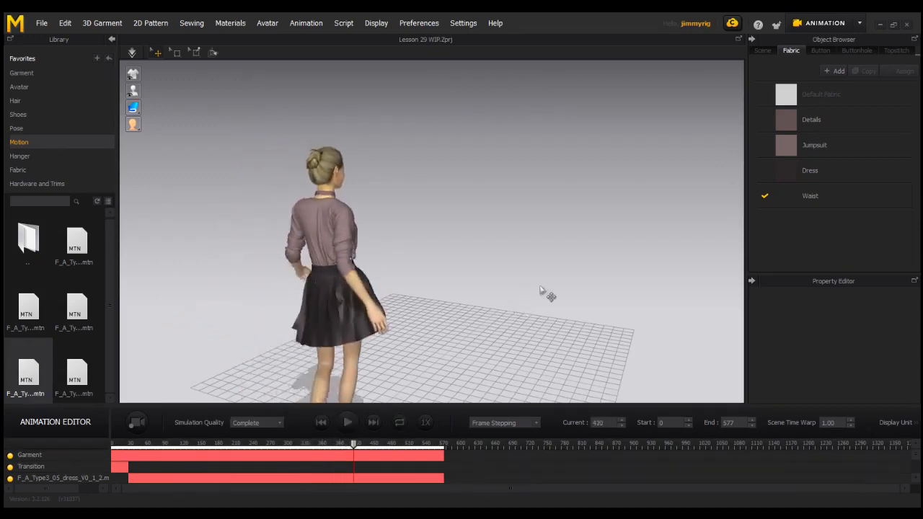